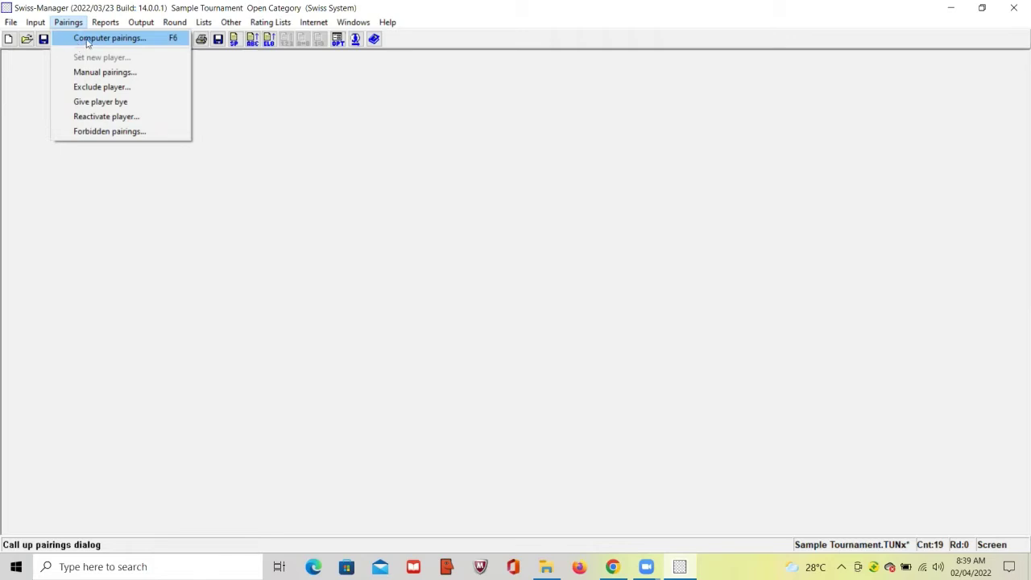
# Generate and accept the round 1 computer pairings with Black as color no. 1, and display the pairings list.
pyautogui.click(87, 41)
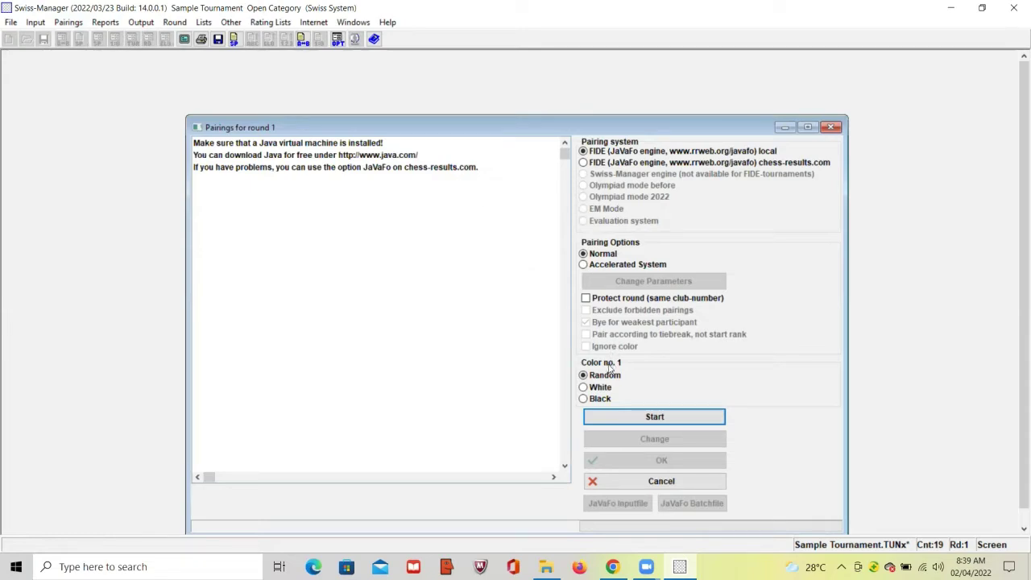
pyautogui.click(584, 398)
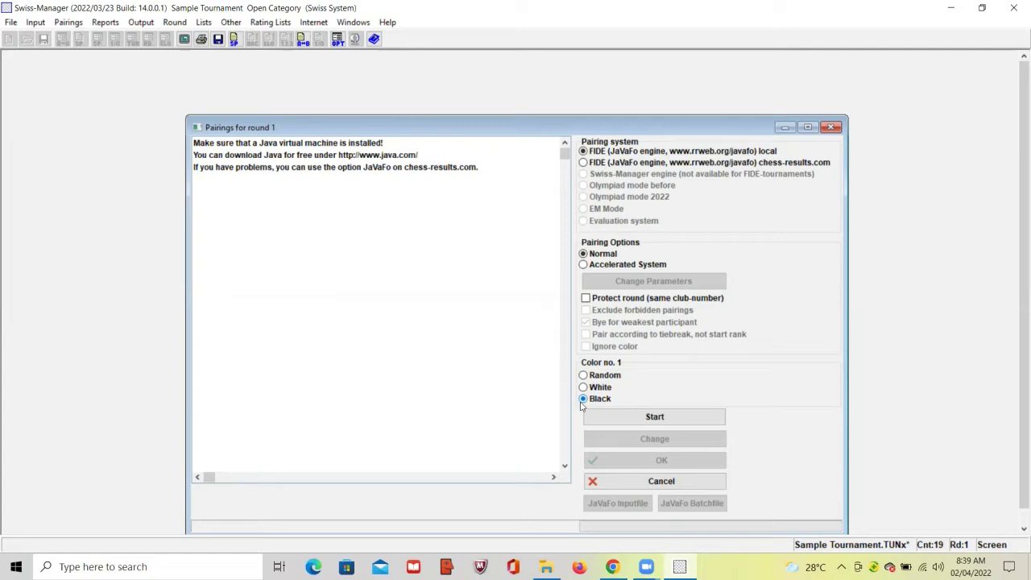
pyautogui.click(643, 417)
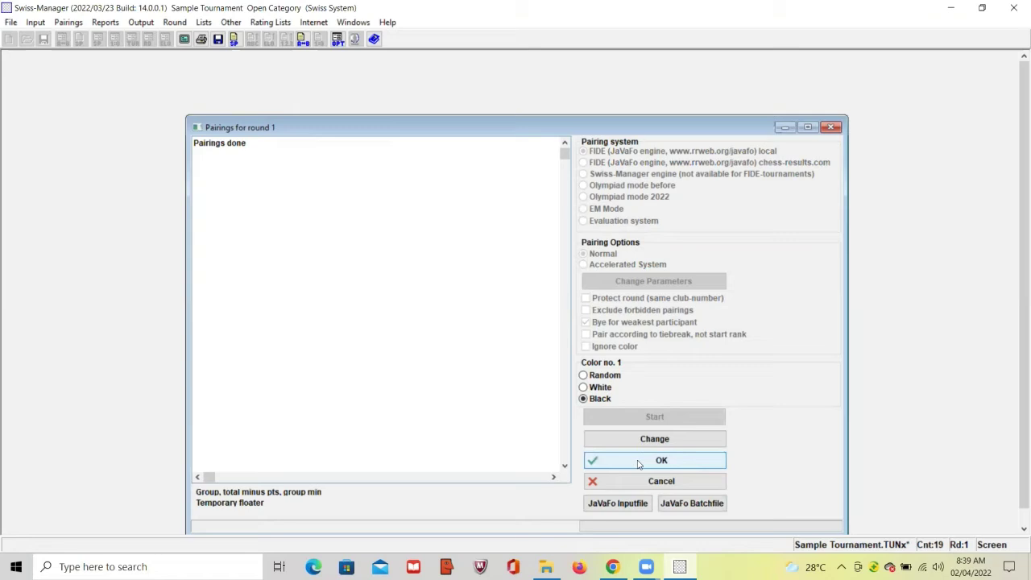
pyautogui.click(638, 462)
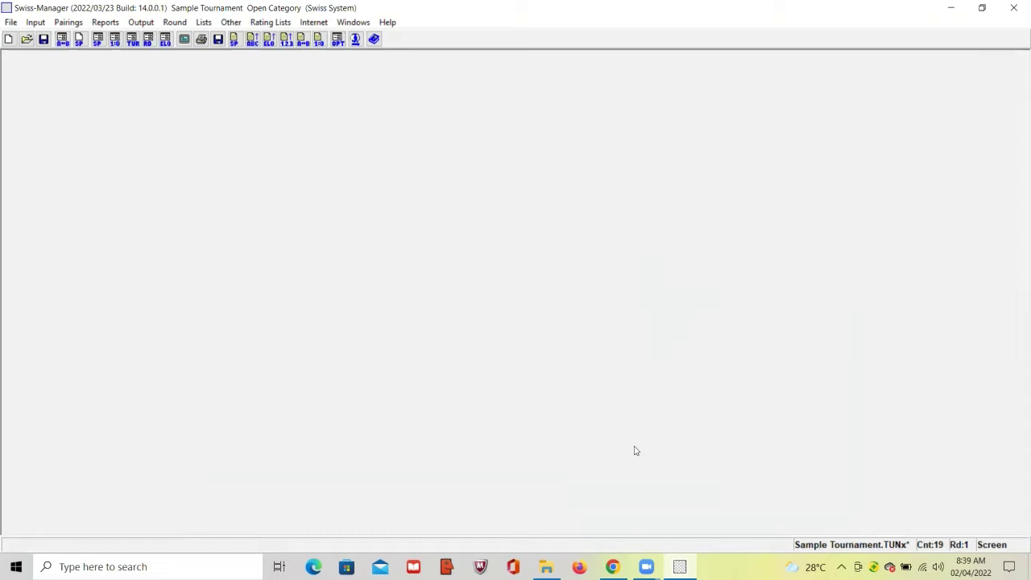
pyautogui.click(202, 23)
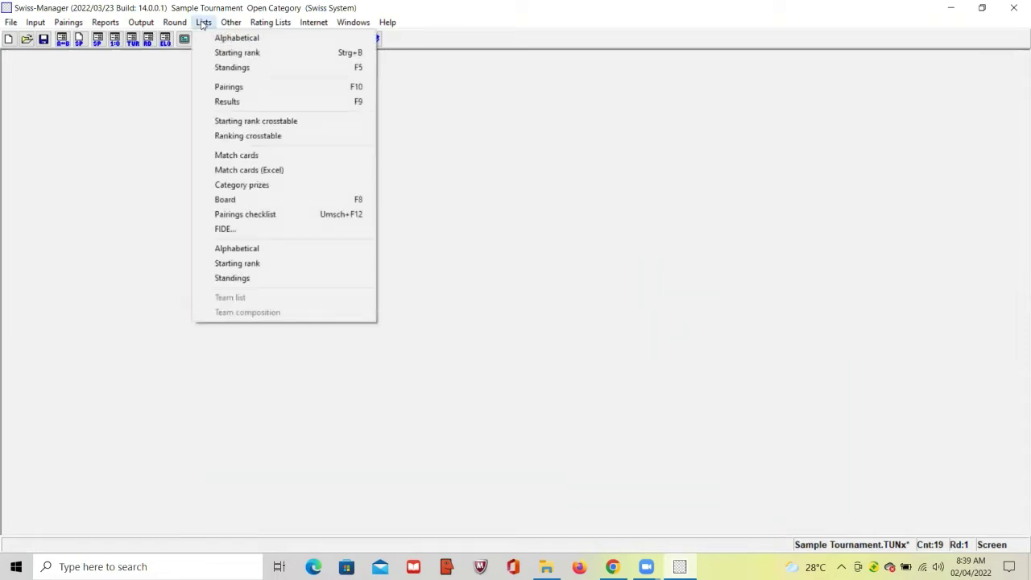
pyautogui.click(226, 87)
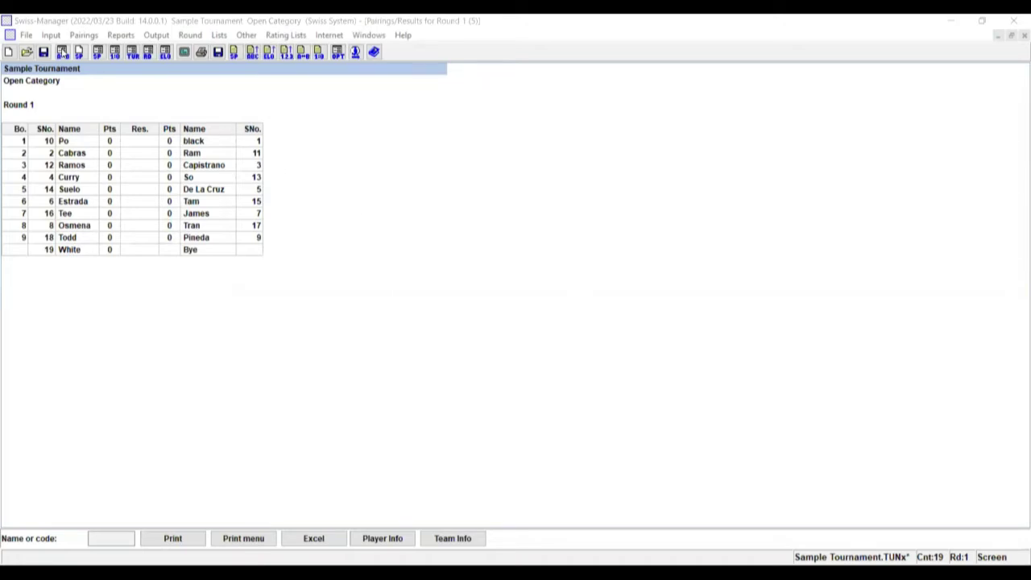
# Enter the round 1 results for boards 1 to 9: 1:0, 0:1, ½:½, 1:0, 0:1, ½:½, ½:½, ½:½ and 1:0.
pyautogui.click(54, 37)
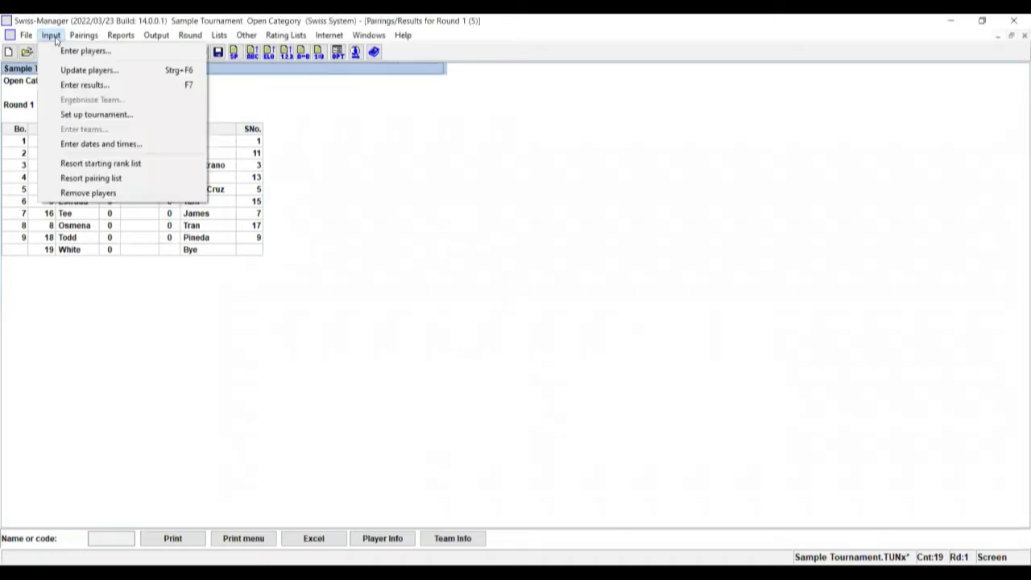
pyautogui.click(83, 87)
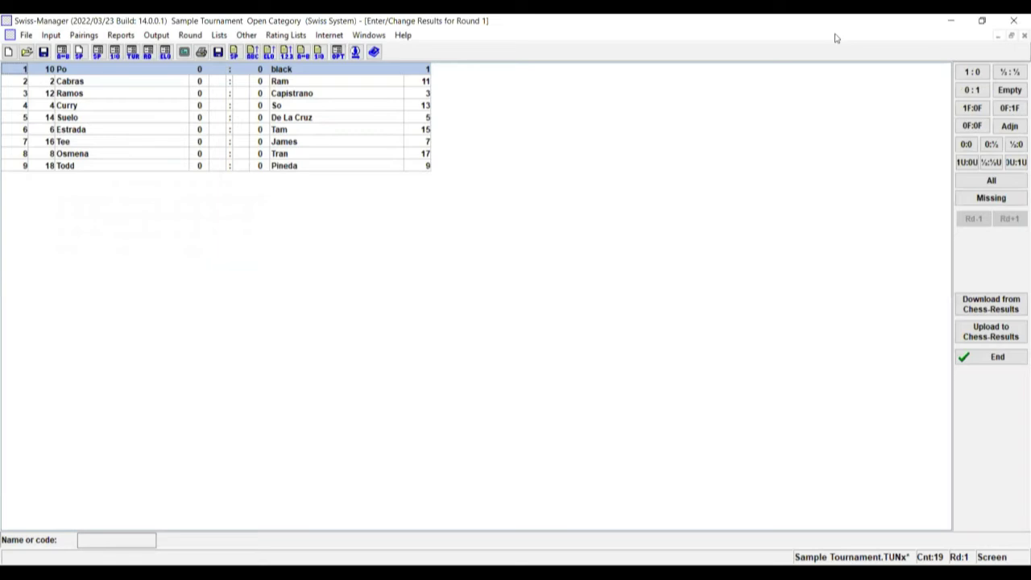
pyautogui.click(968, 75)
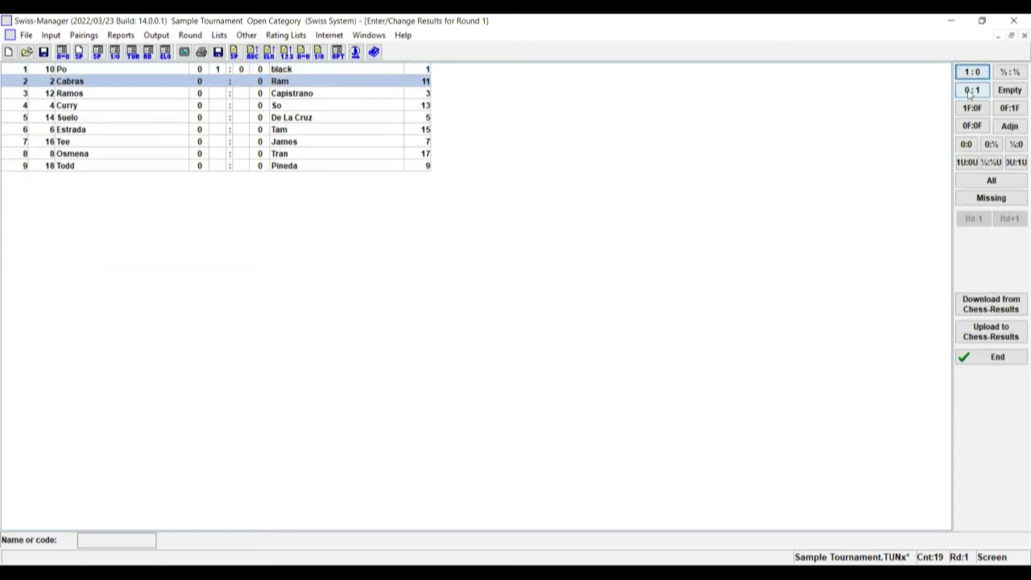
pyautogui.click(971, 90)
pyautogui.click(1016, 72)
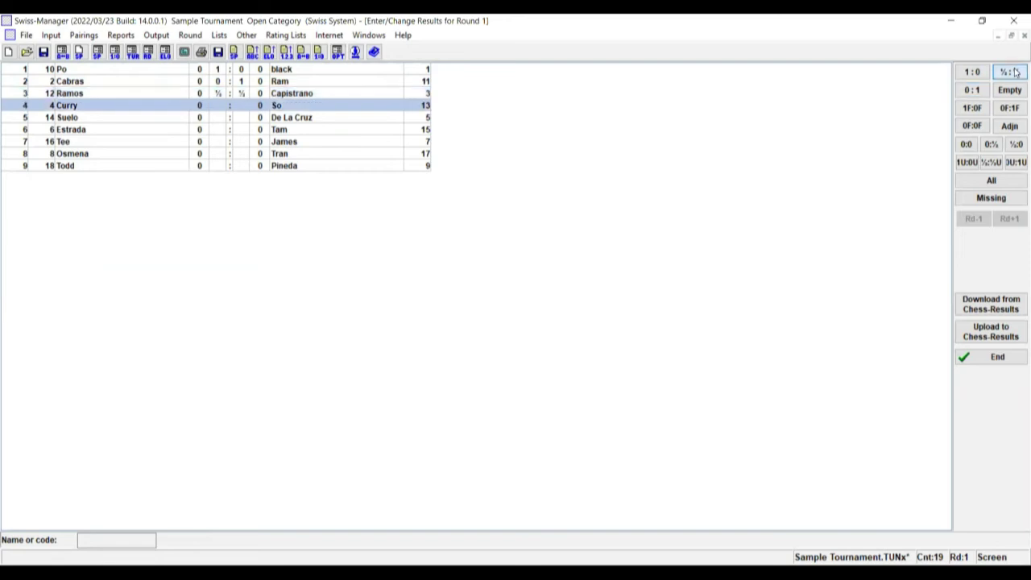
pyautogui.click(971, 74)
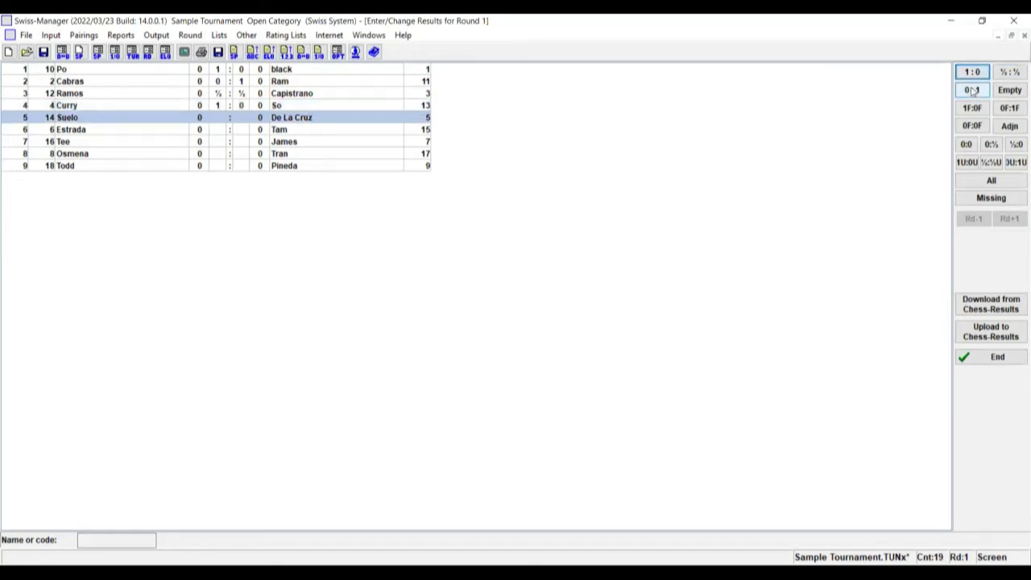
pyautogui.click(973, 90)
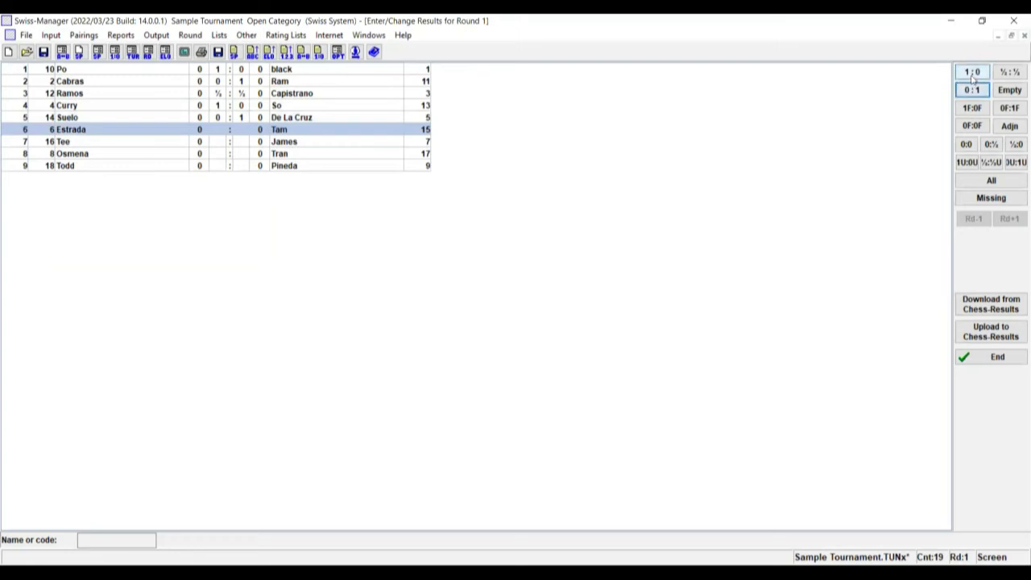
pyautogui.click(1010, 72)
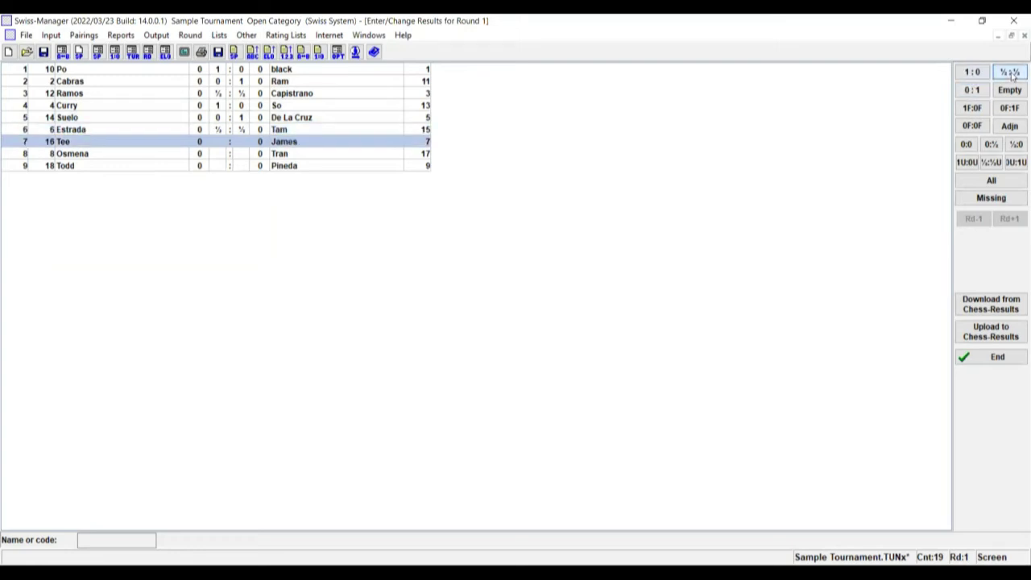
pyautogui.click(1013, 74)
pyautogui.click(1013, 74)
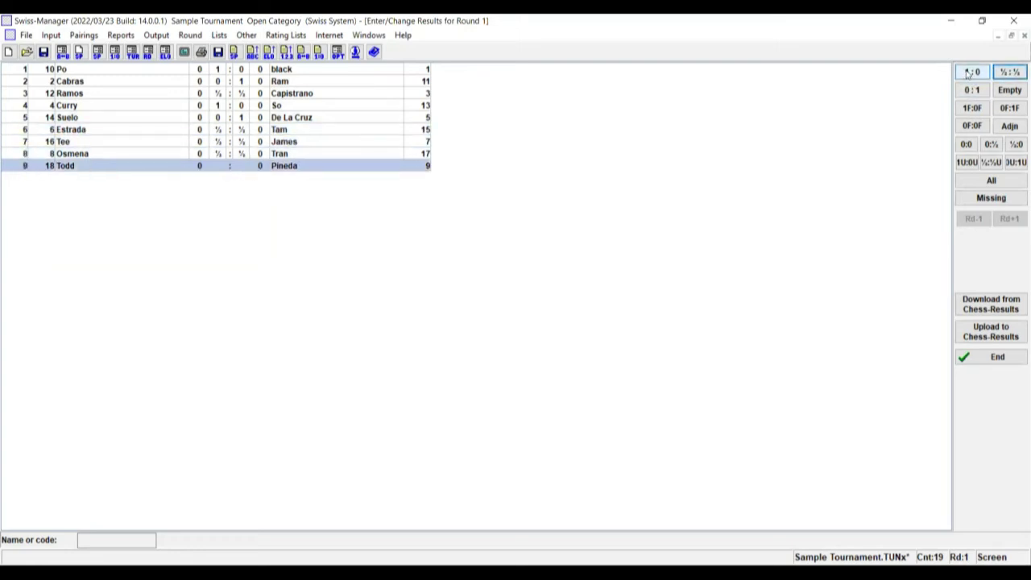
pyautogui.click(970, 72)
pyautogui.click(991, 357)
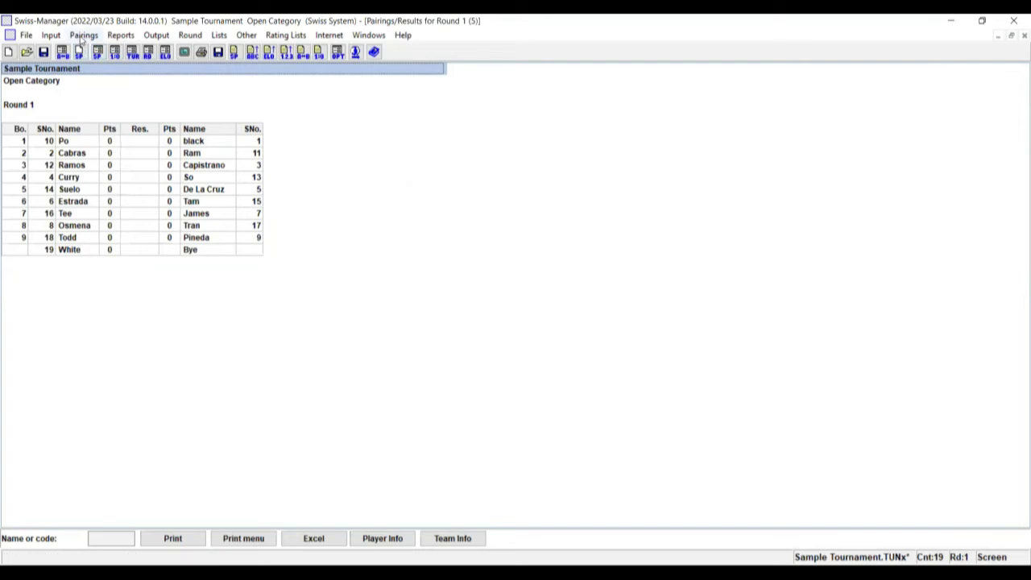
# Generate and accept the round 2 computer pairings, replacing the old backup file, and display the round 2 pairings list.
pyautogui.click(82, 37)
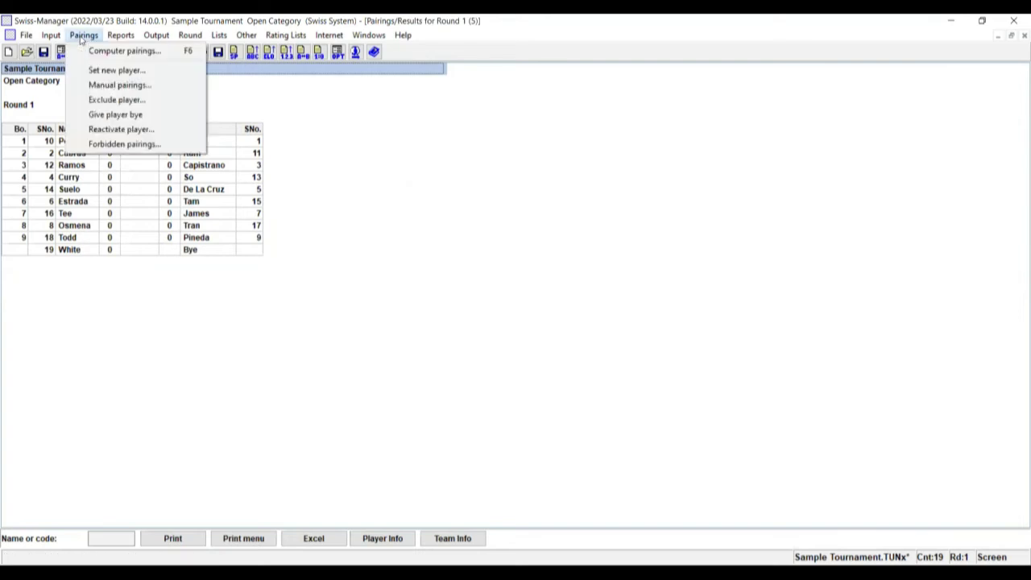
pyautogui.click(104, 54)
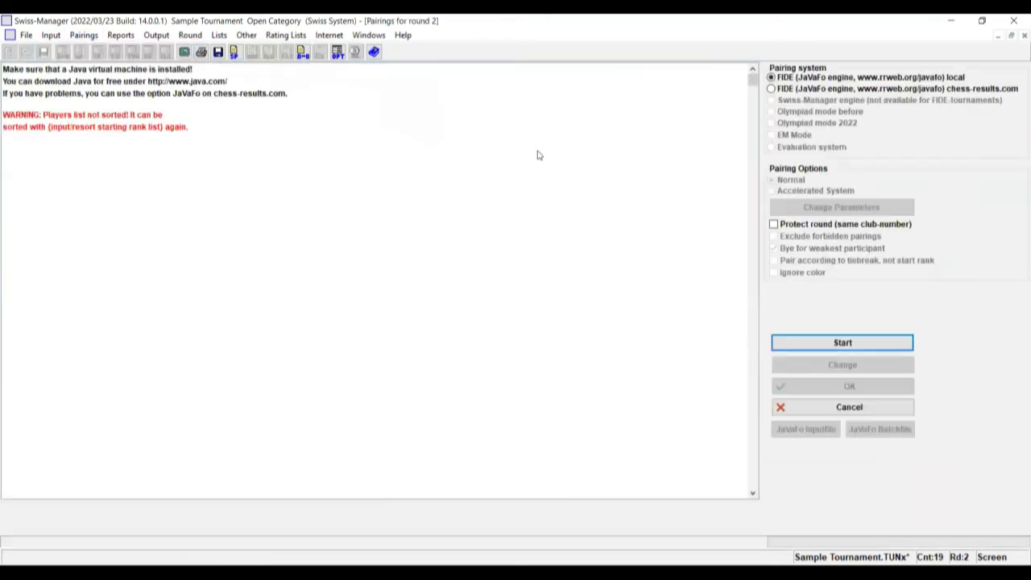
pyautogui.click(815, 344)
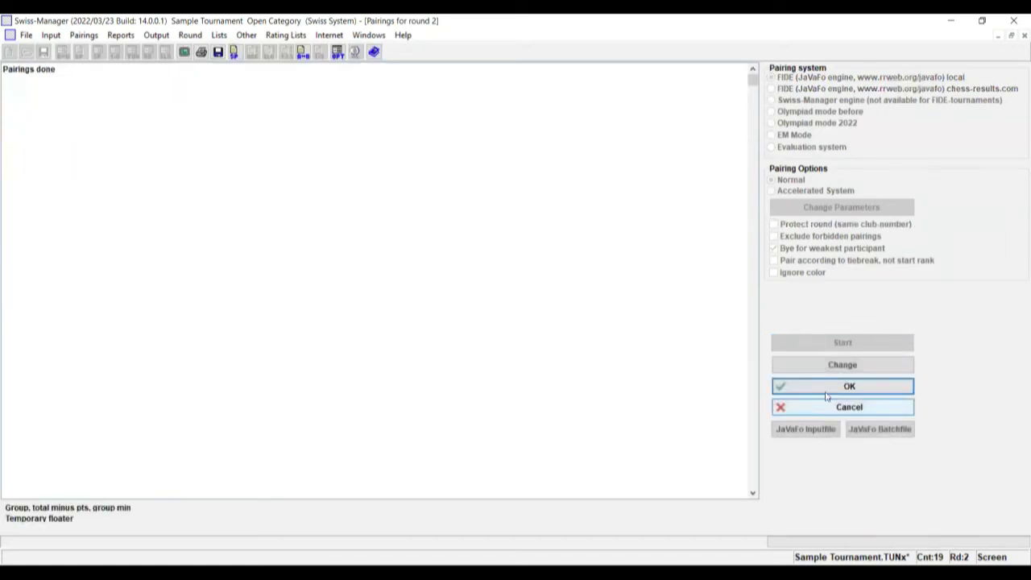
pyautogui.click(838, 407)
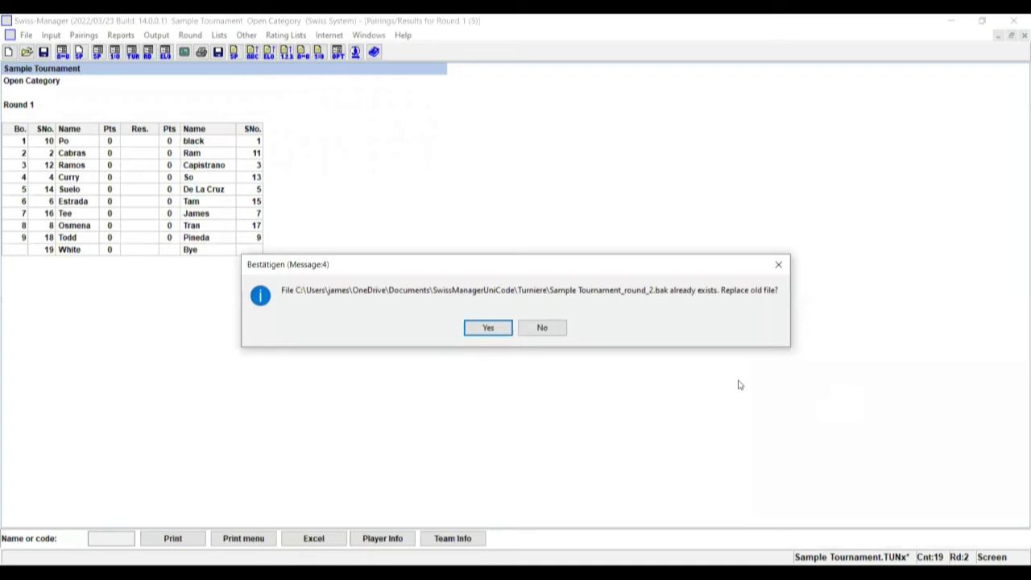
pyautogui.click(488, 327)
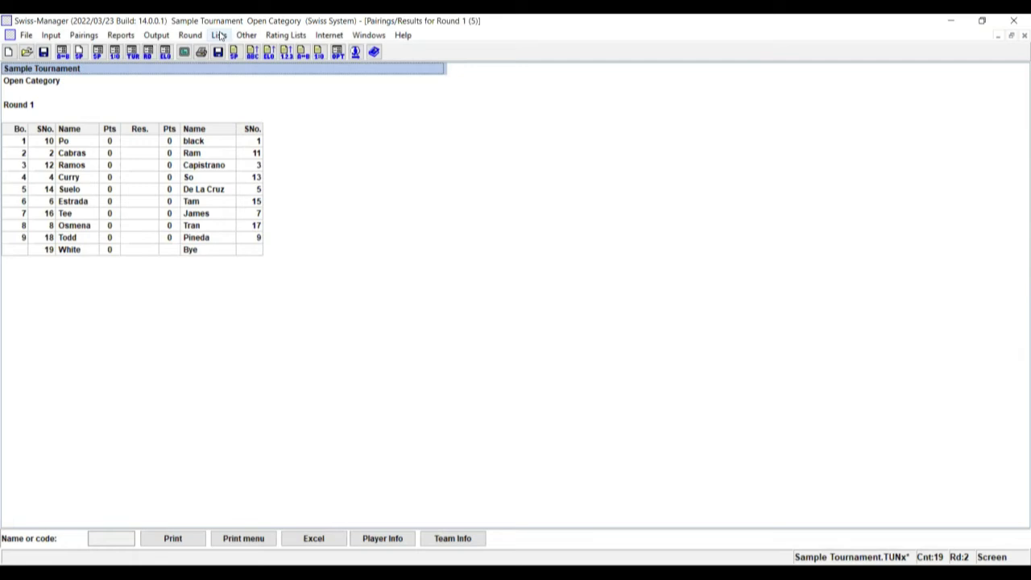
pyautogui.click(220, 35)
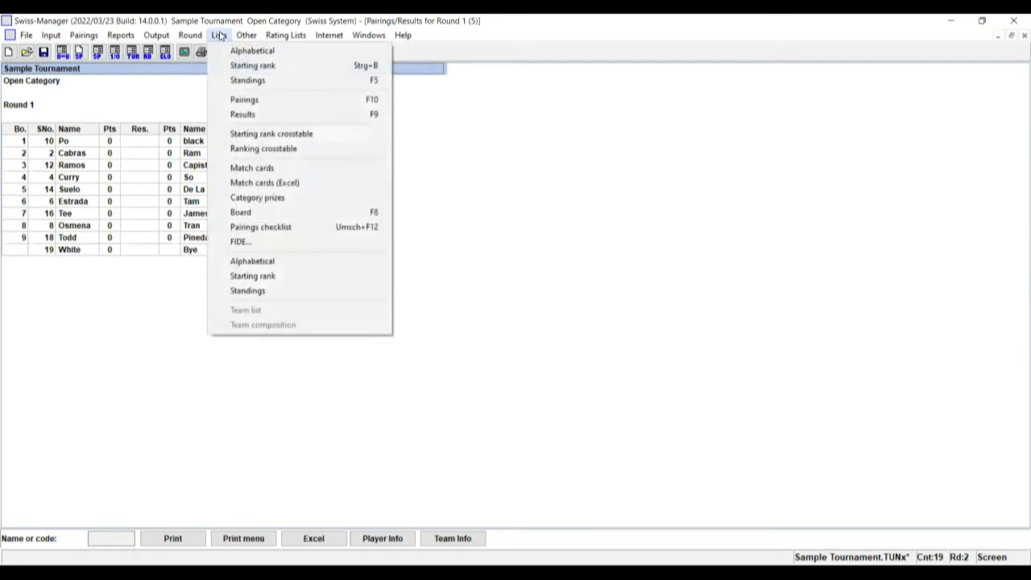
pyautogui.click(242, 101)
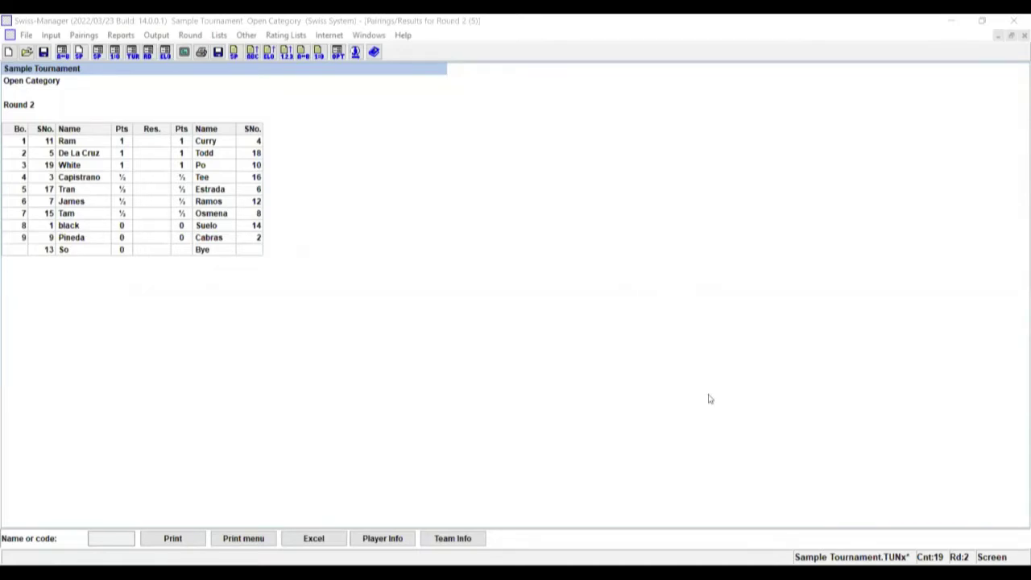
# Enter the round 2 results for boards 1 to 9, alternating 1:0 and 0:1 and starting with 1:0 on board 1.
pyautogui.click(51, 36)
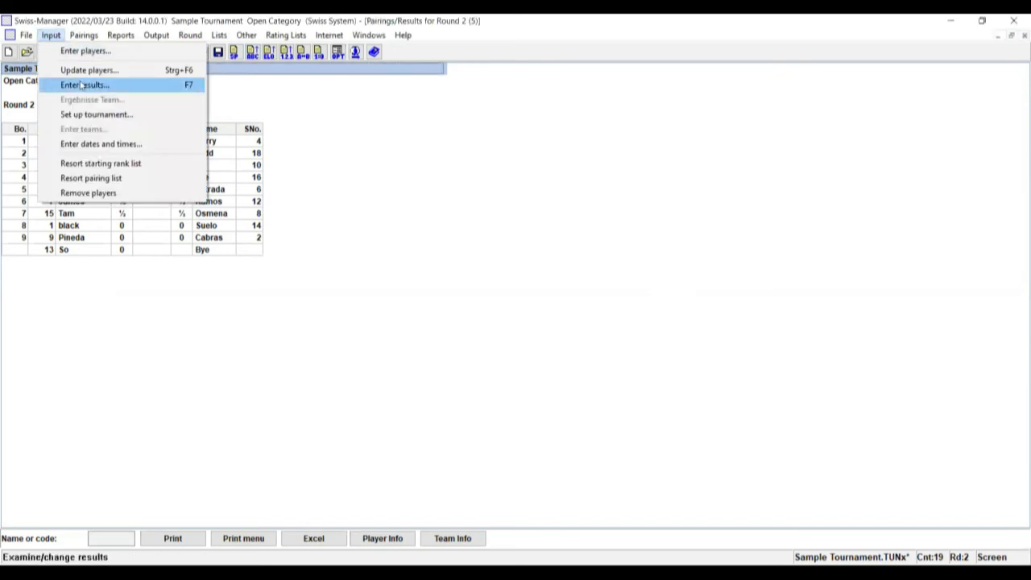
pyautogui.click(81, 86)
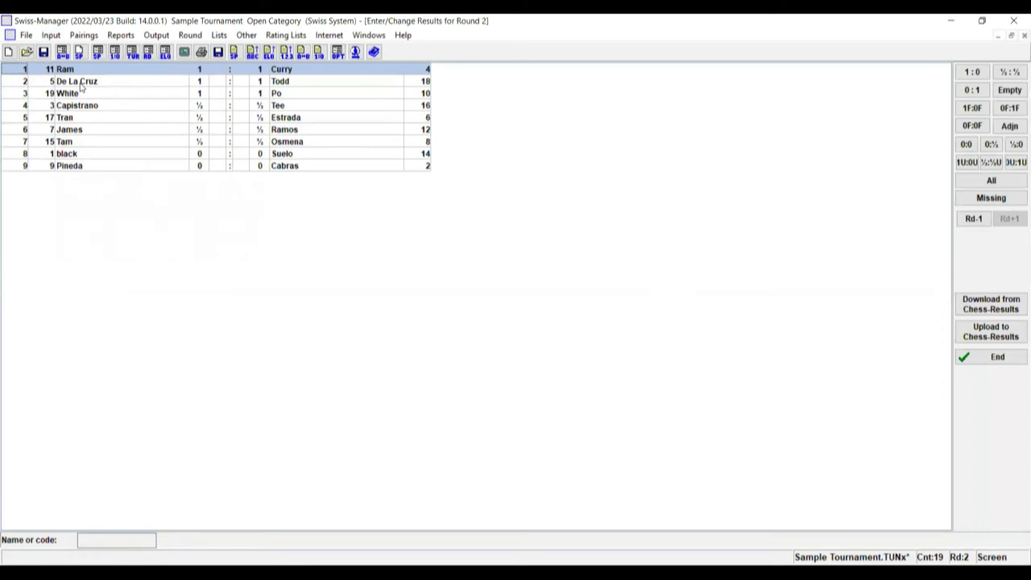
pyautogui.click(971, 73)
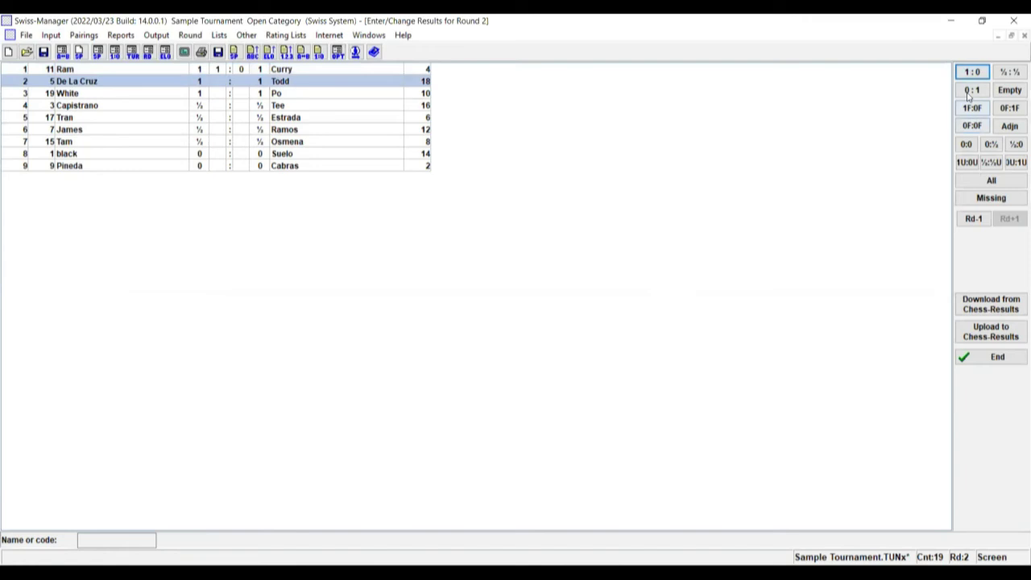
pyautogui.click(973, 90)
pyautogui.click(972, 73)
pyautogui.click(973, 90)
pyautogui.click(972, 72)
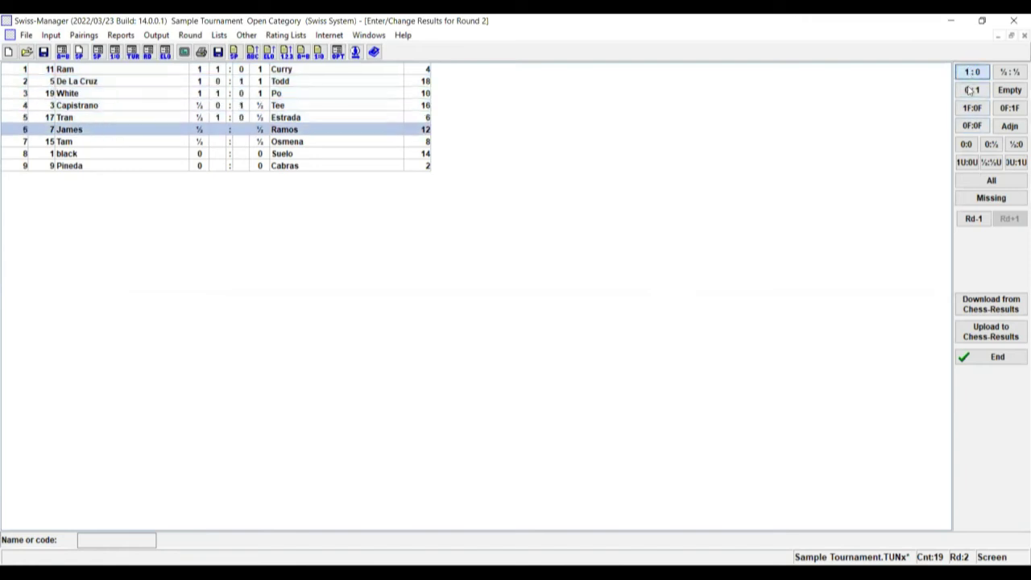
pyautogui.click(972, 90)
pyautogui.click(972, 72)
pyautogui.click(973, 91)
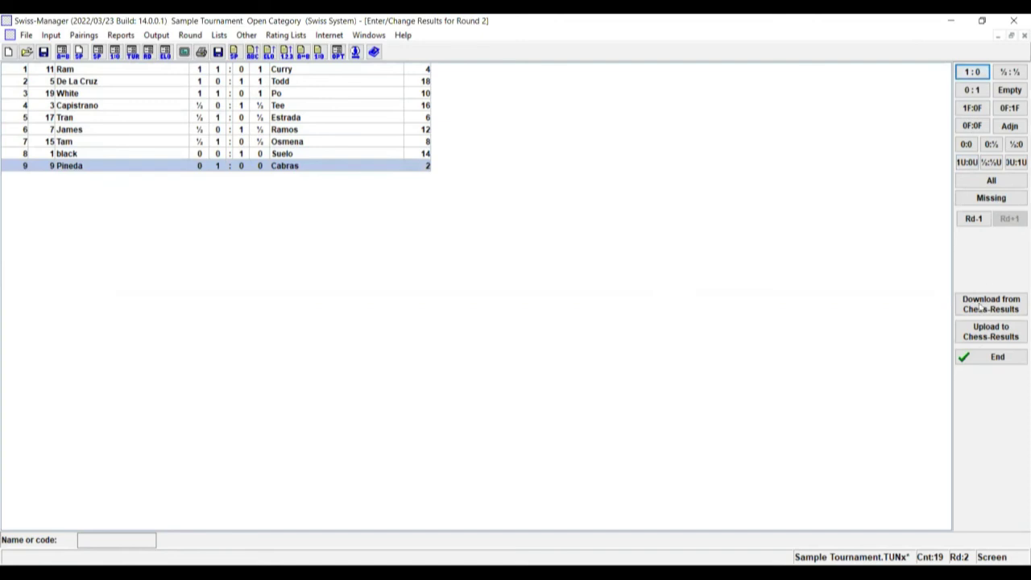
pyautogui.click(995, 358)
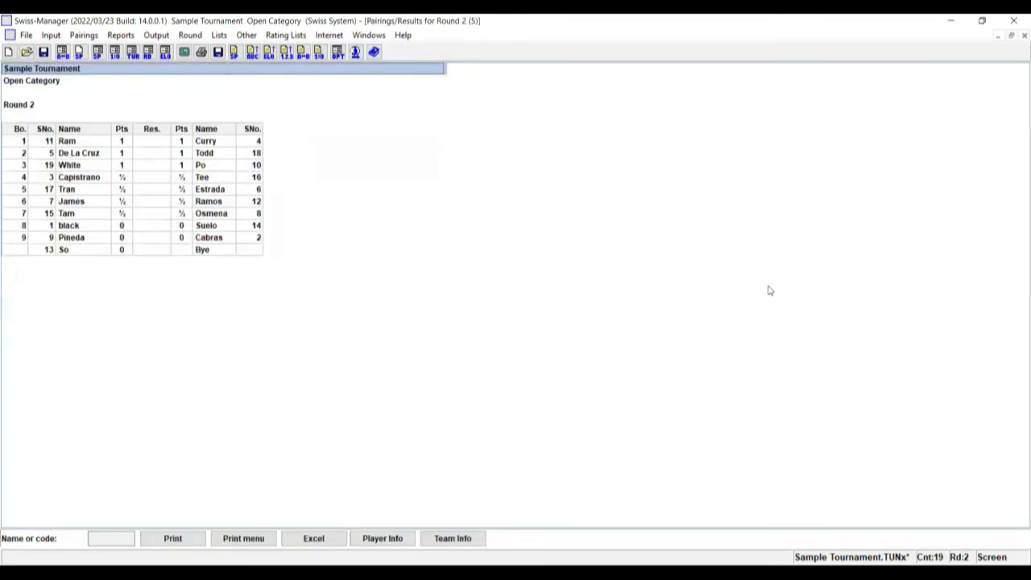
# Generate and accept the round 3 computer pairings with the local FIDE engine, and display the round 3 pairings list.
pyautogui.click(156, 34)
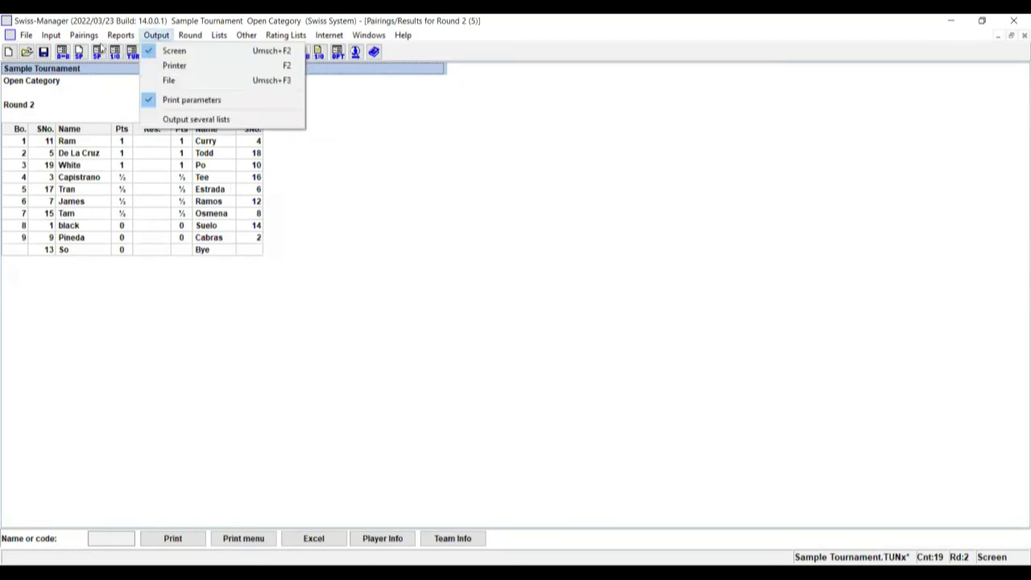
pyautogui.moveTo(84, 39)
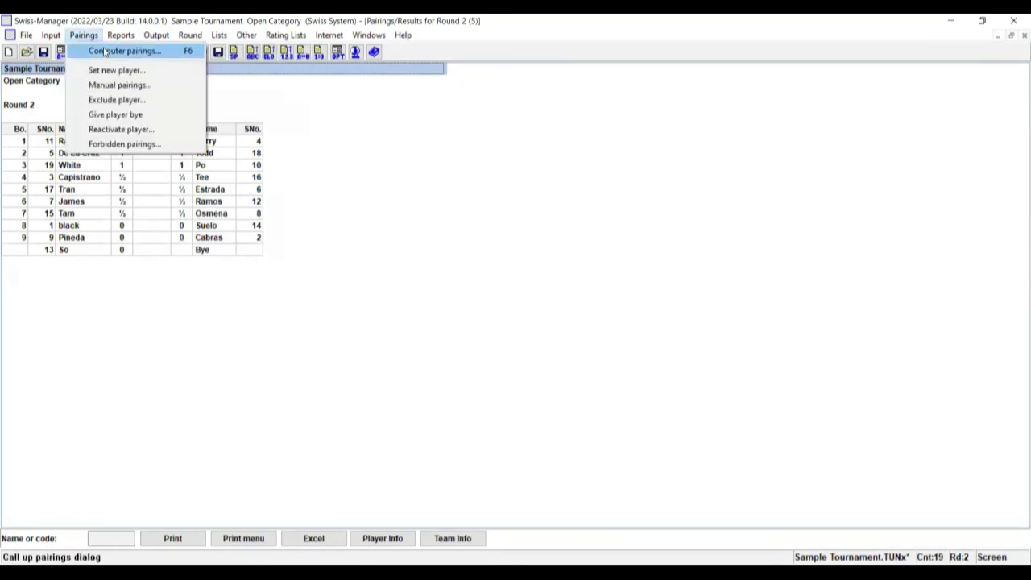
pyautogui.click(104, 52)
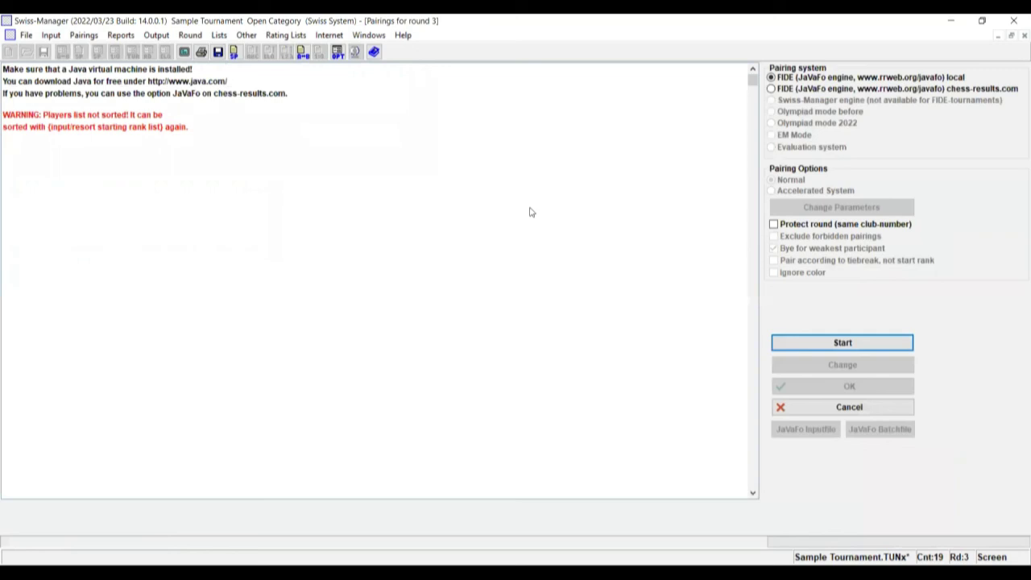
pyautogui.click(800, 344)
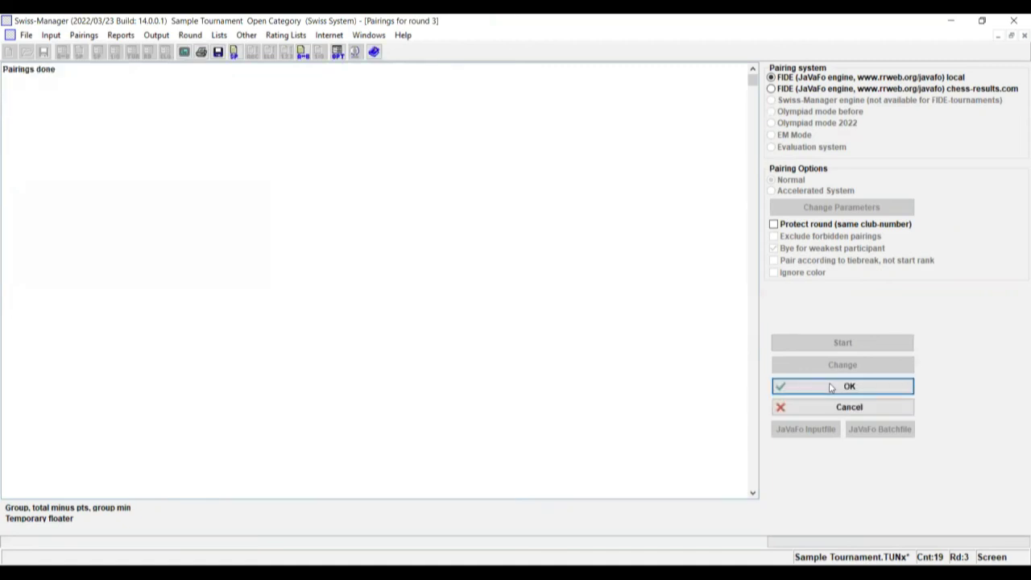
pyautogui.click(832, 388)
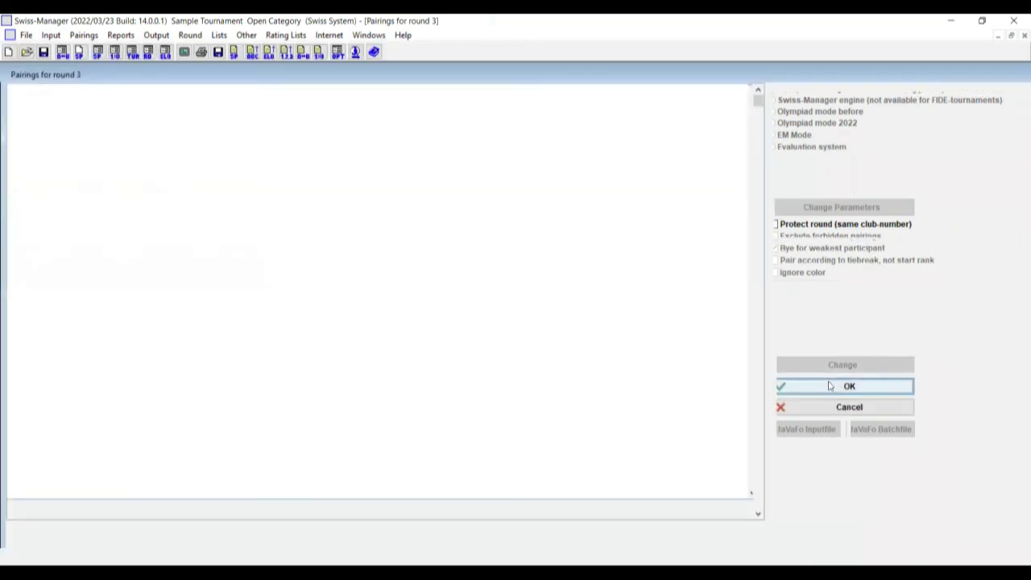
pyautogui.press('Return')
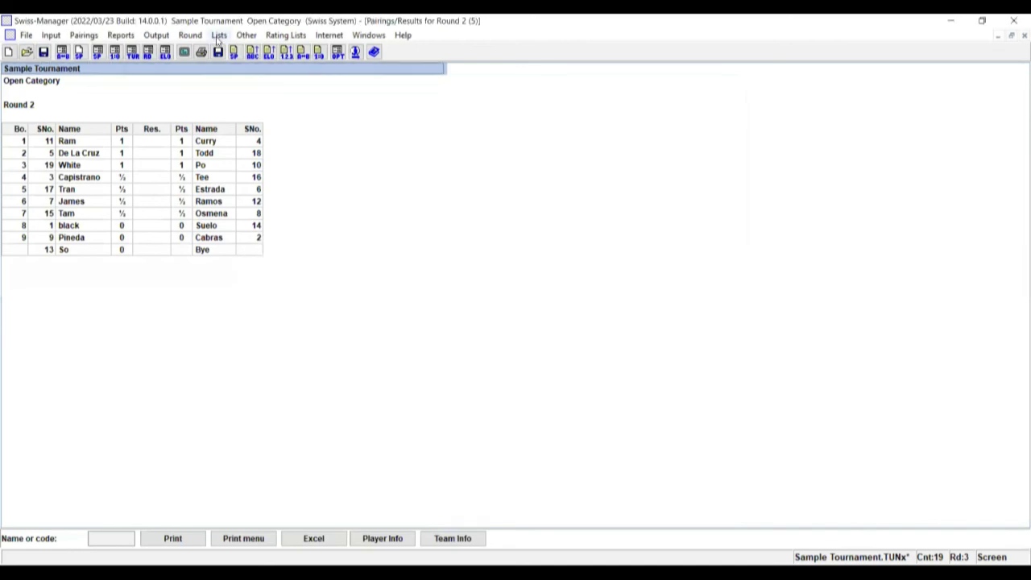
pyautogui.click(218, 36)
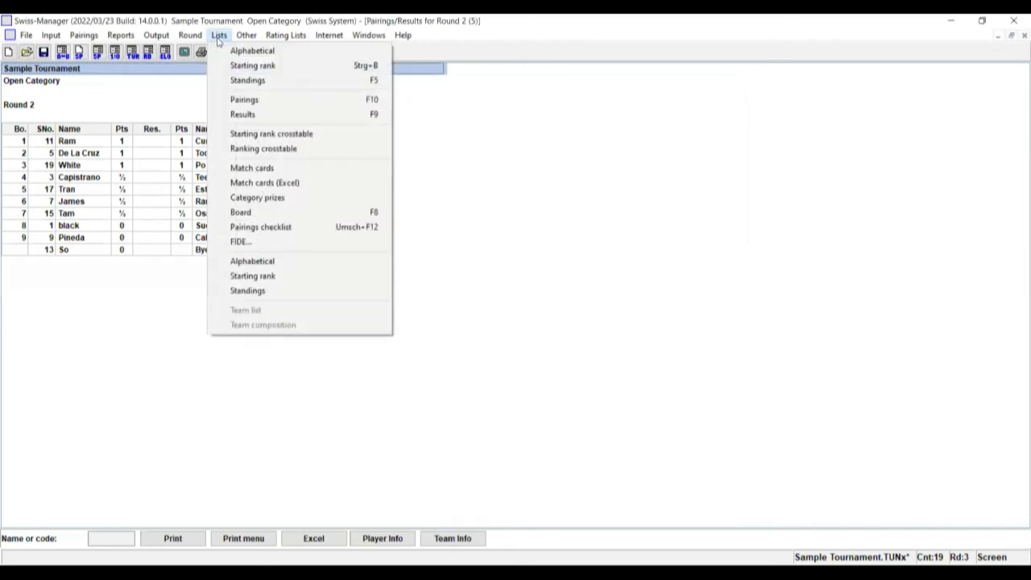
pyautogui.click(234, 98)
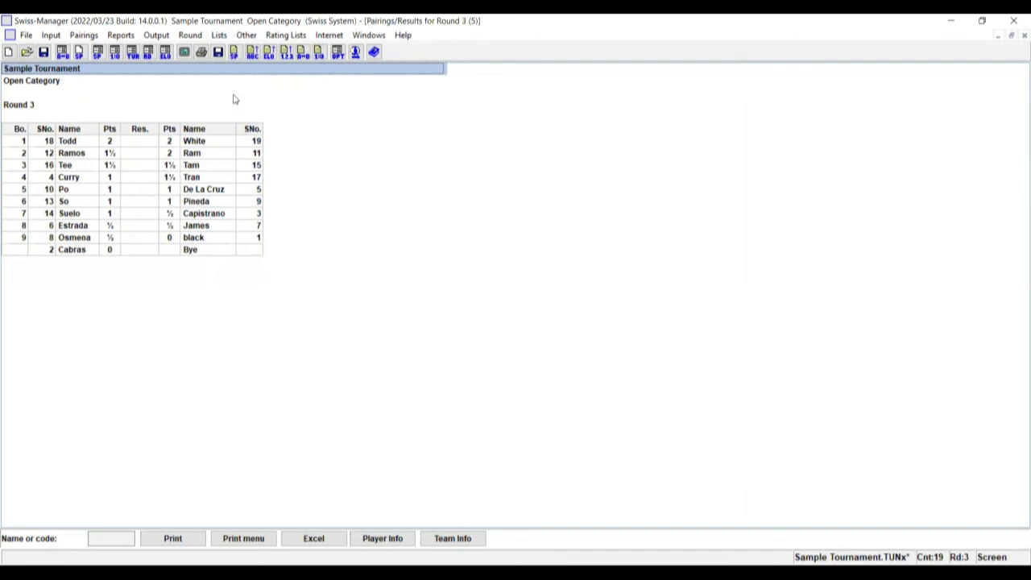